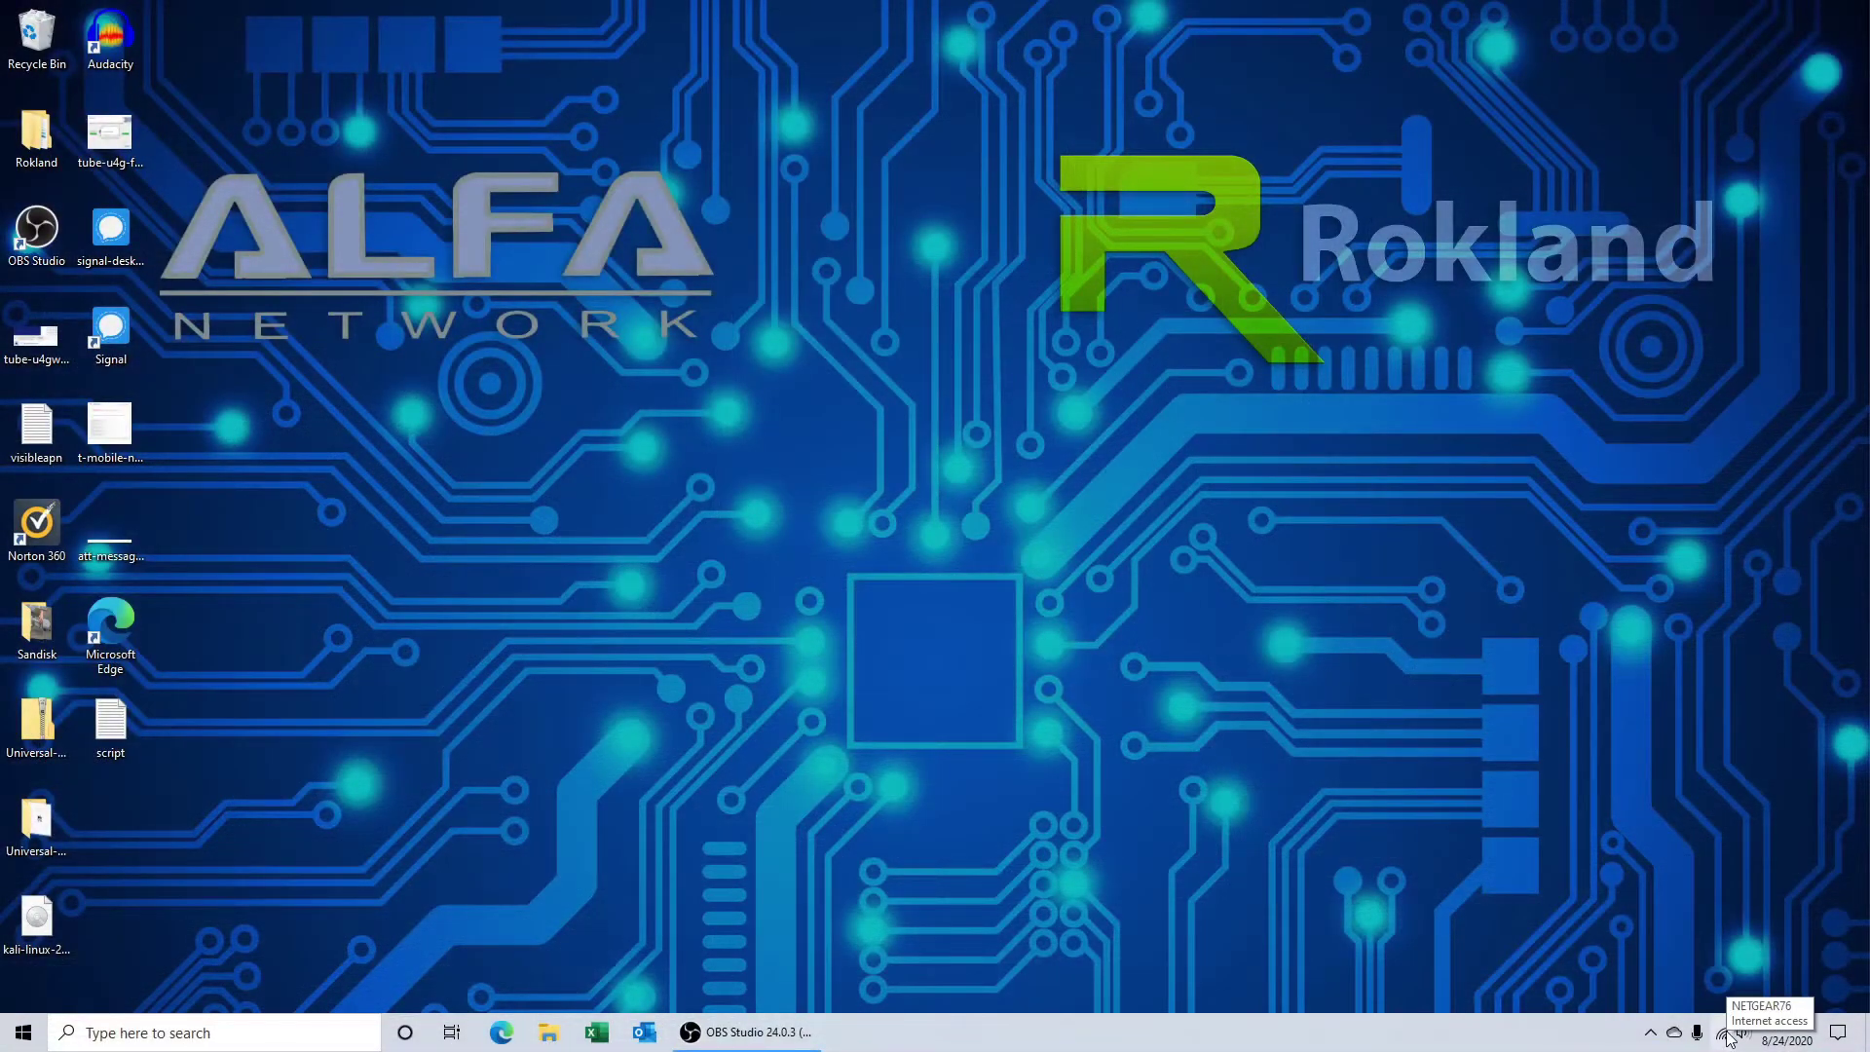
Switch the taskbar network flyout to the Wi-Fi 2 adapter to list its networks
{"action": "left_click", "coordinate": [1728, 1038]}
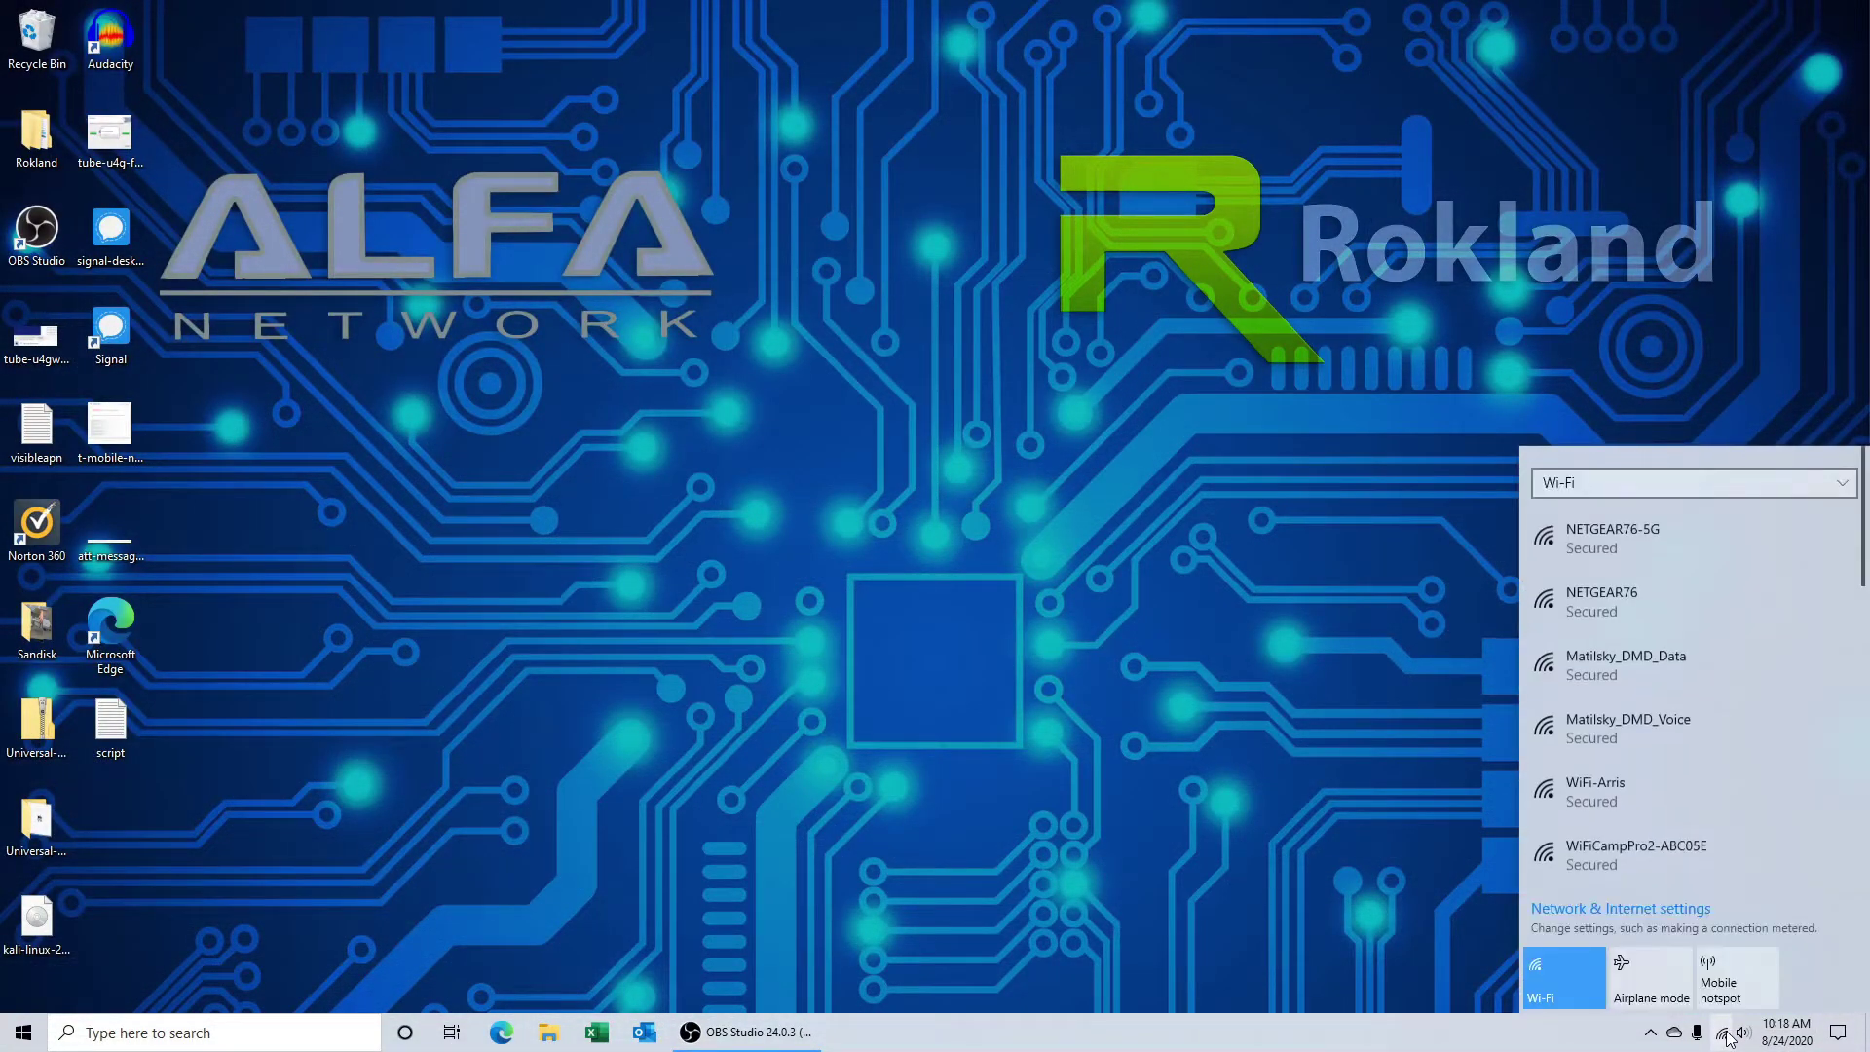
{"action": "left_click", "coordinate": [1584, 484]}
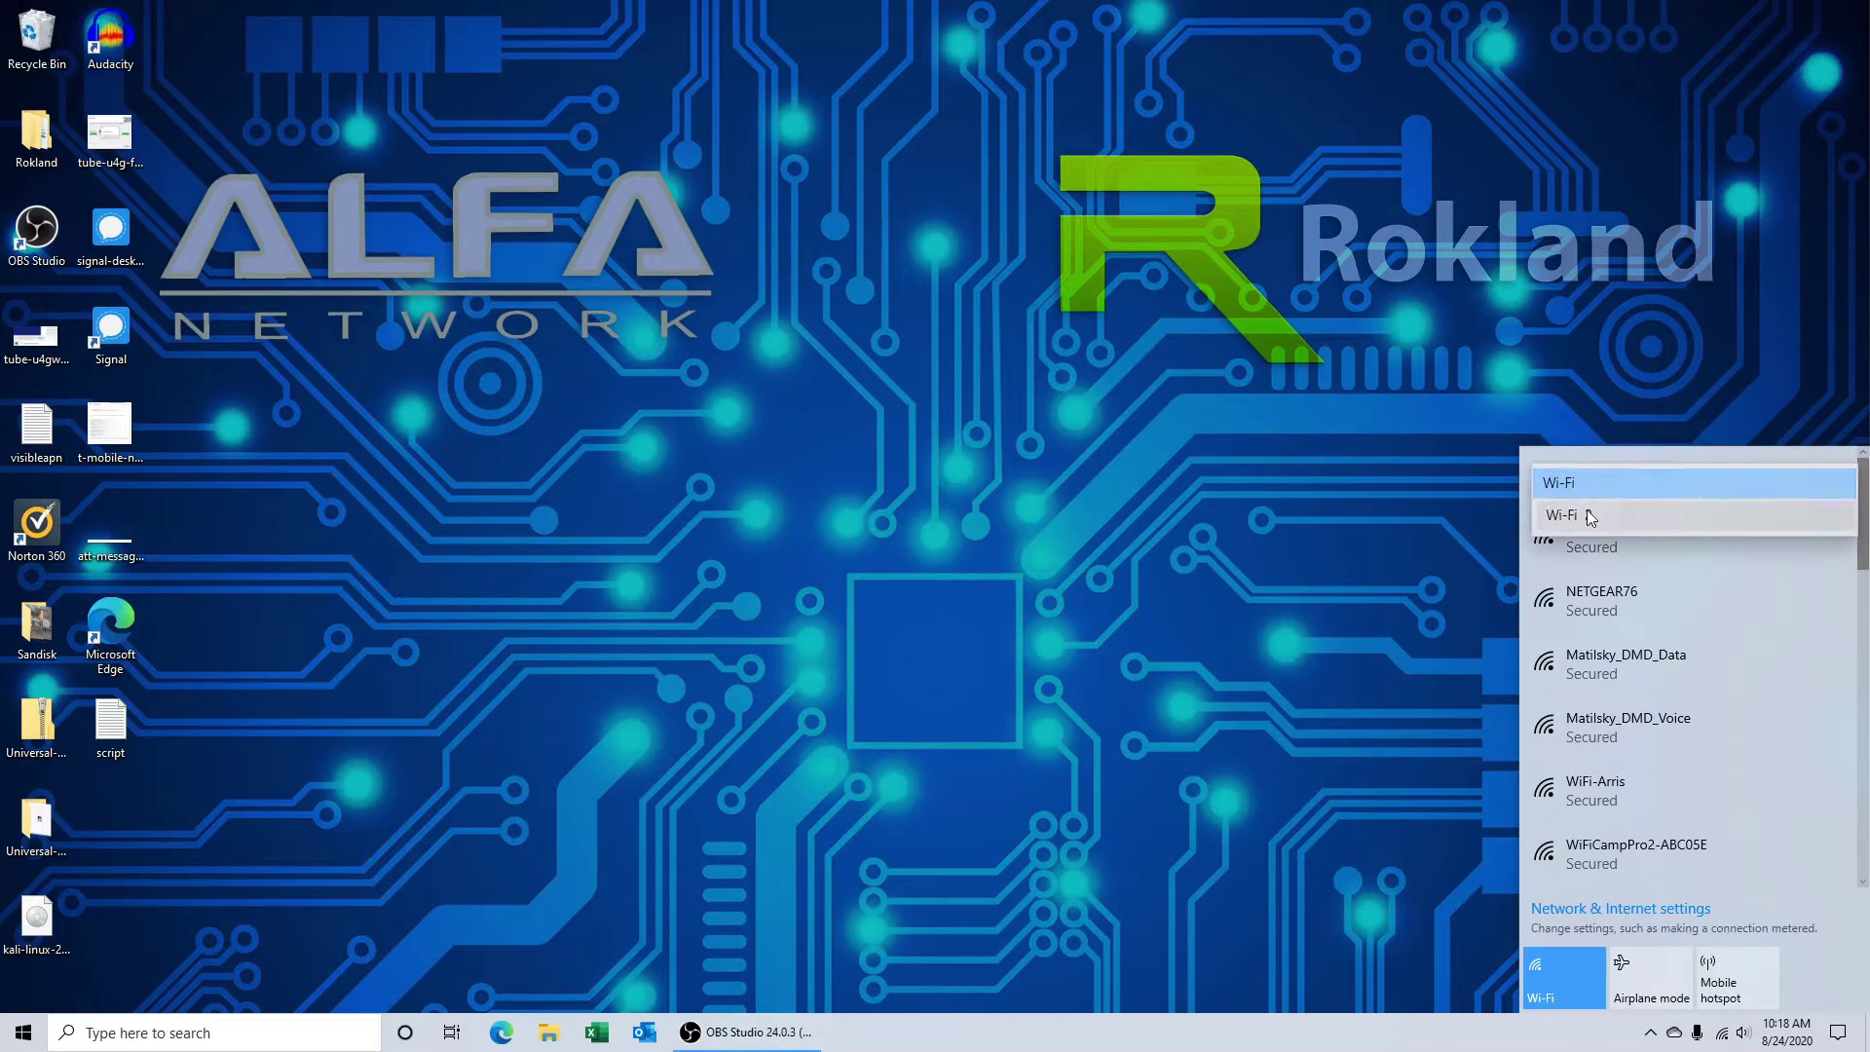
{"action": "left_click", "coordinate": [1589, 515]}
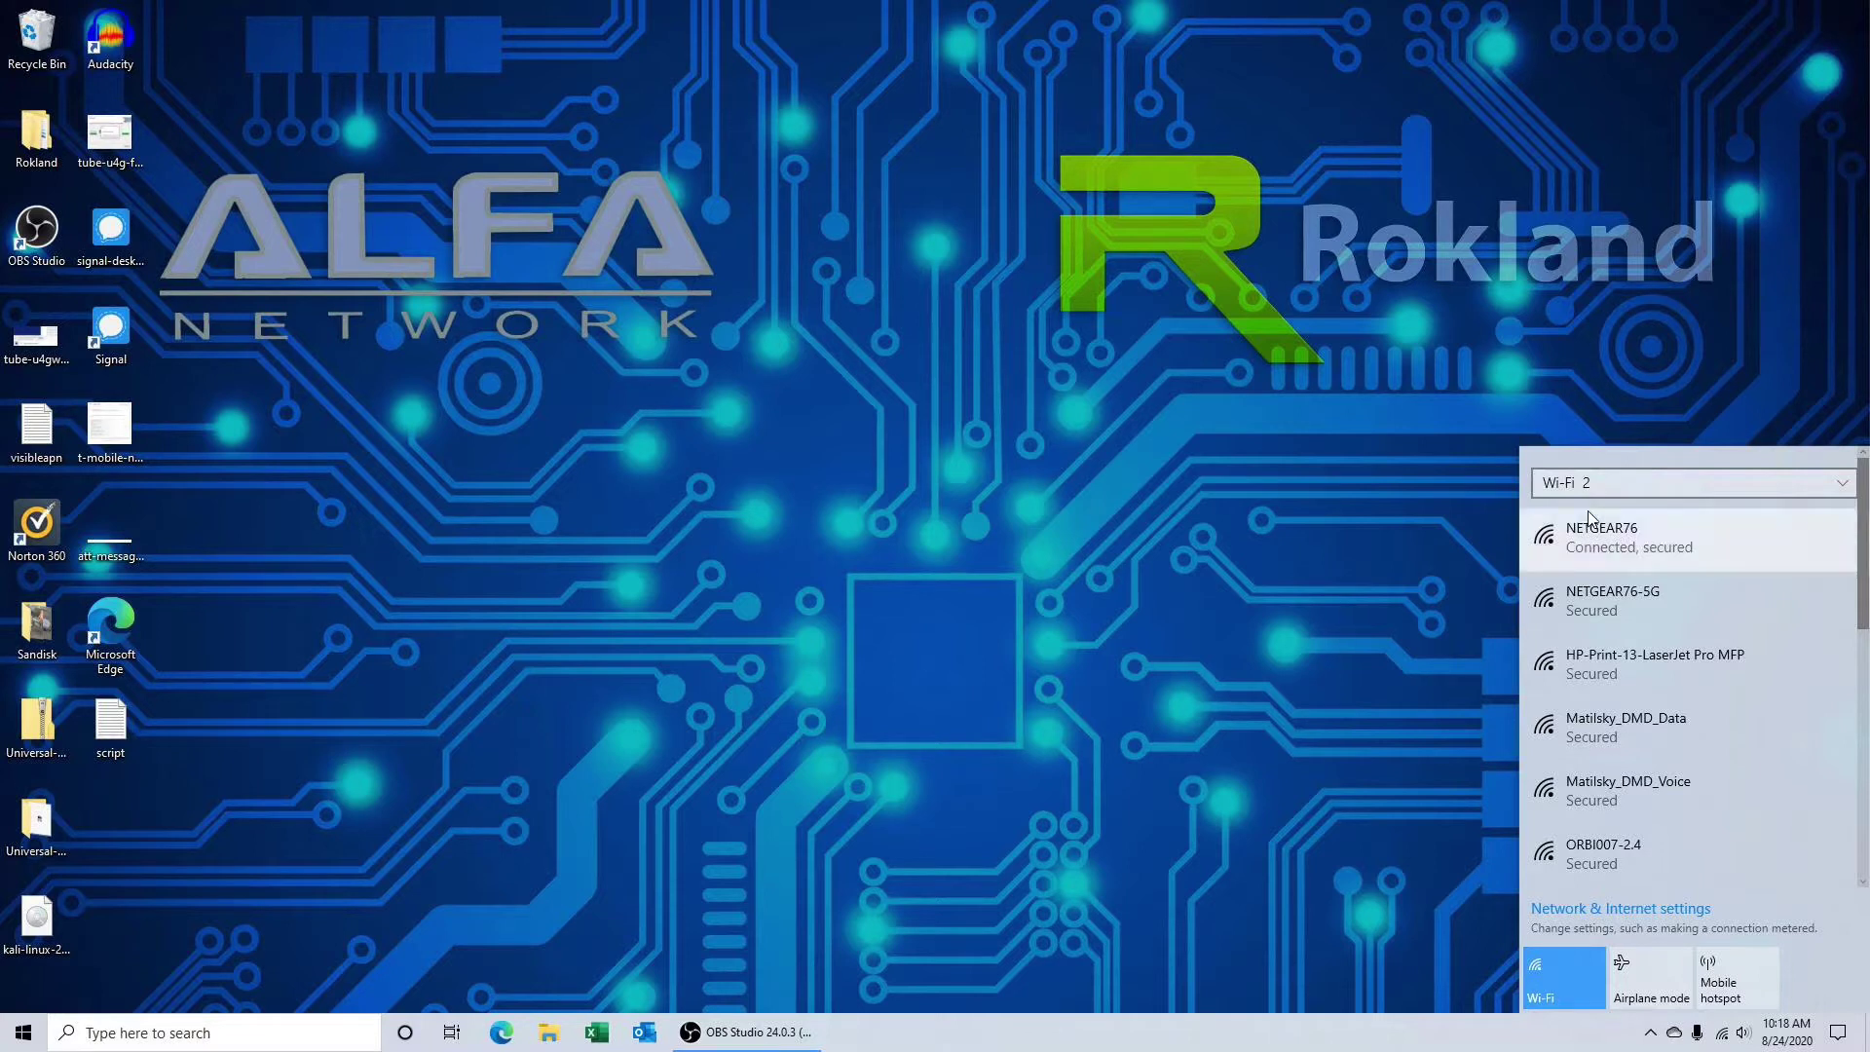
Connect Wi-Fi 2 to NETGEAR76-5G, then go to the Mobile hotspot settings page
{"action": "left_click", "coordinate": [1624, 603]}
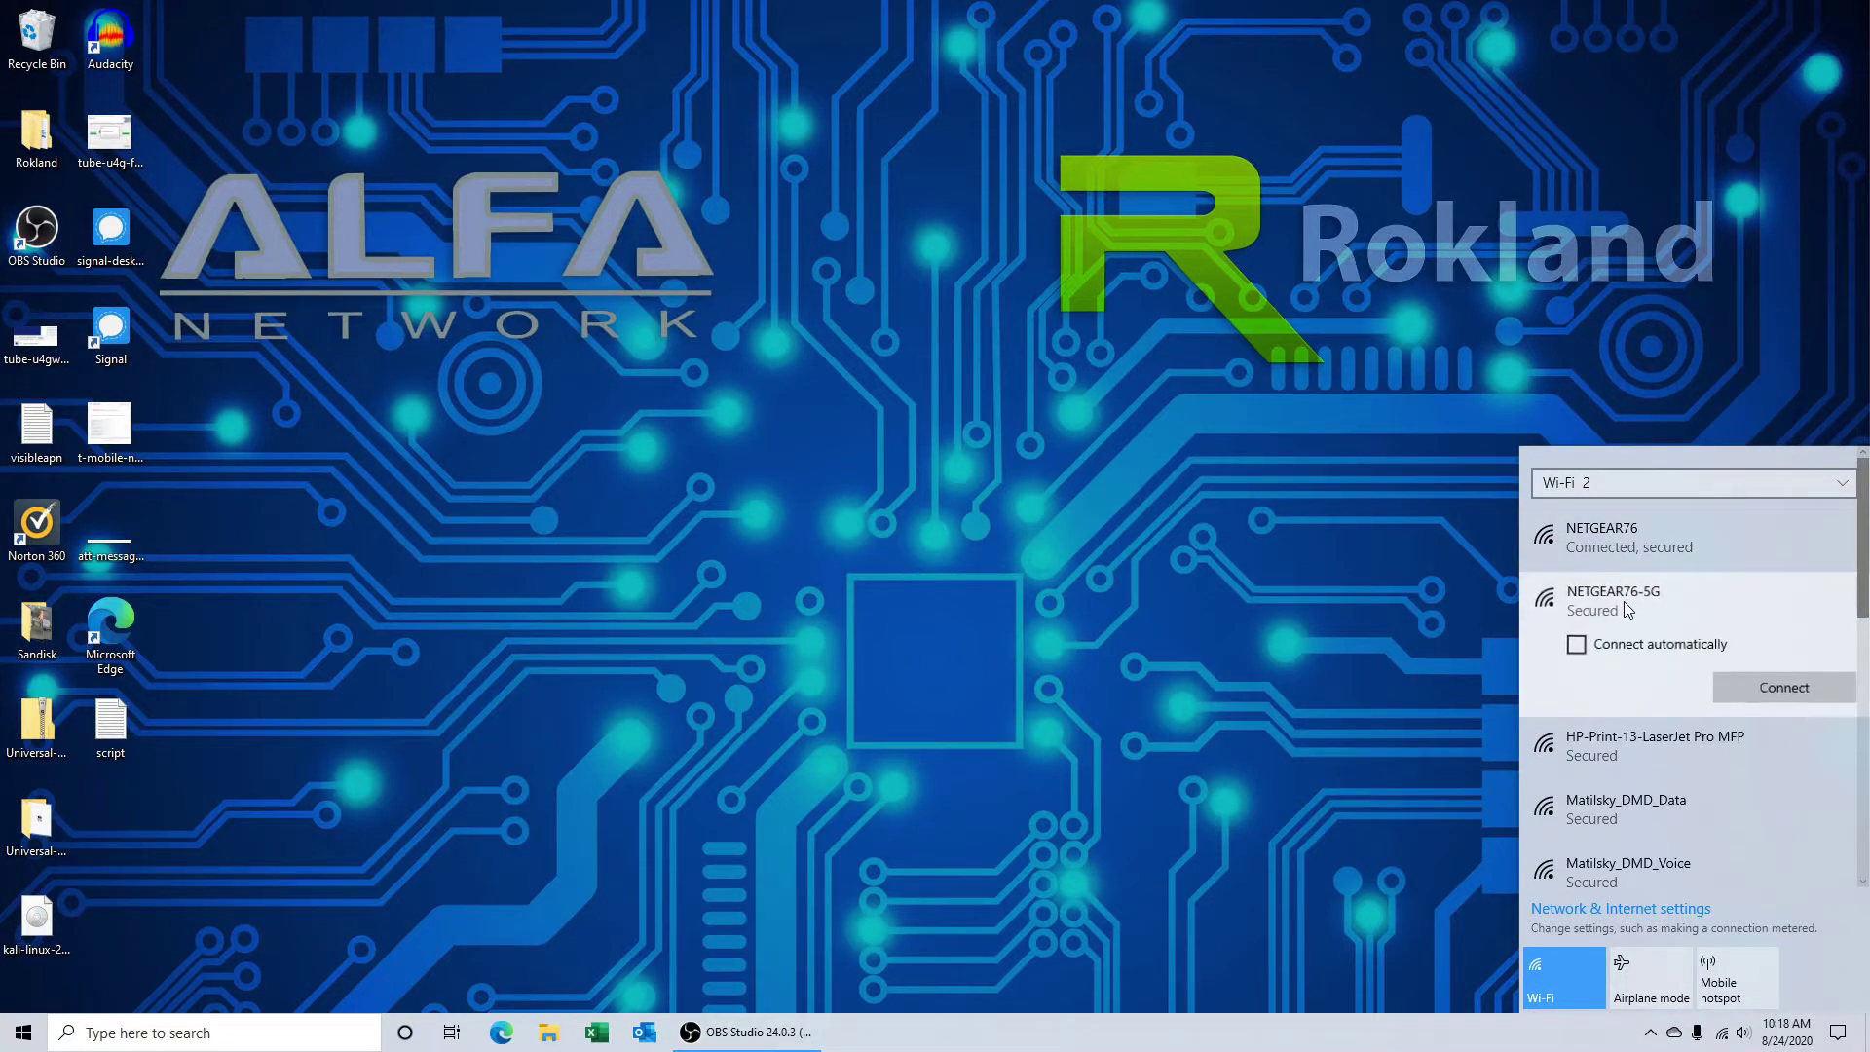
{"action": "left_click", "coordinate": [1767, 689]}
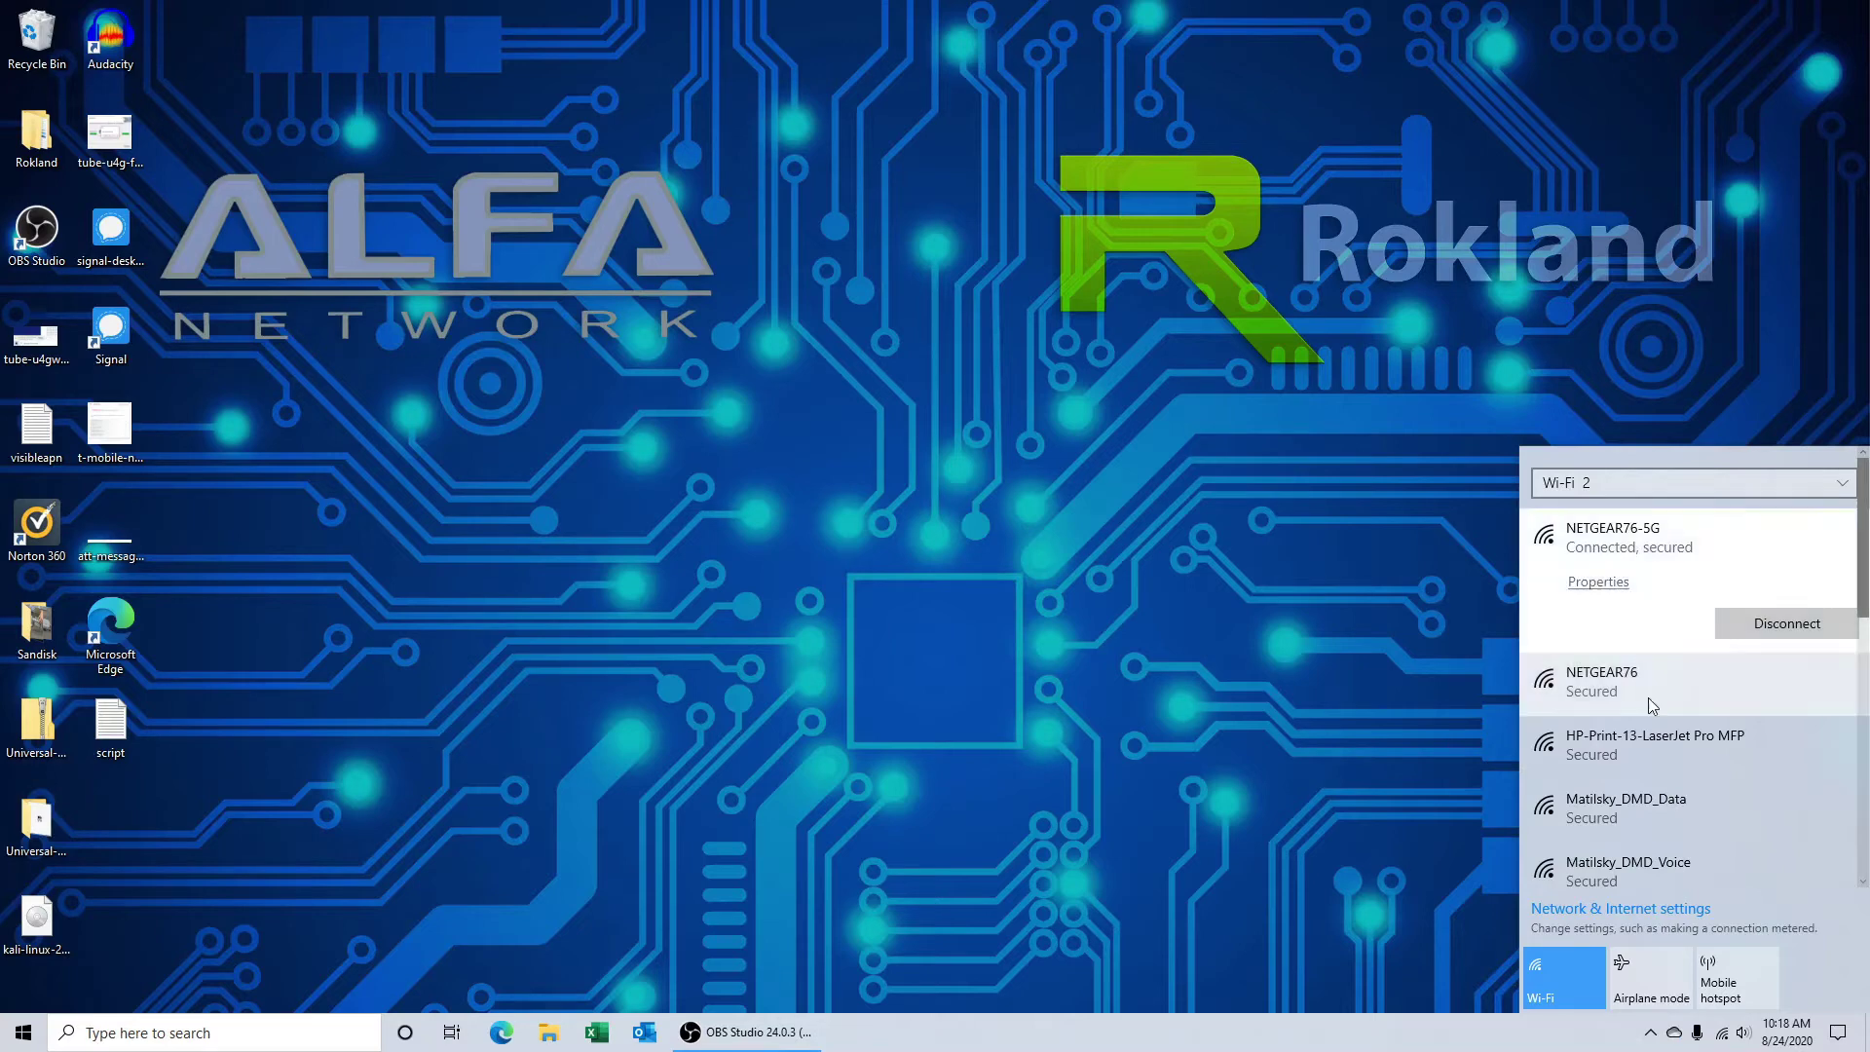
{"action": "left_click", "coordinate": [1656, 908]}
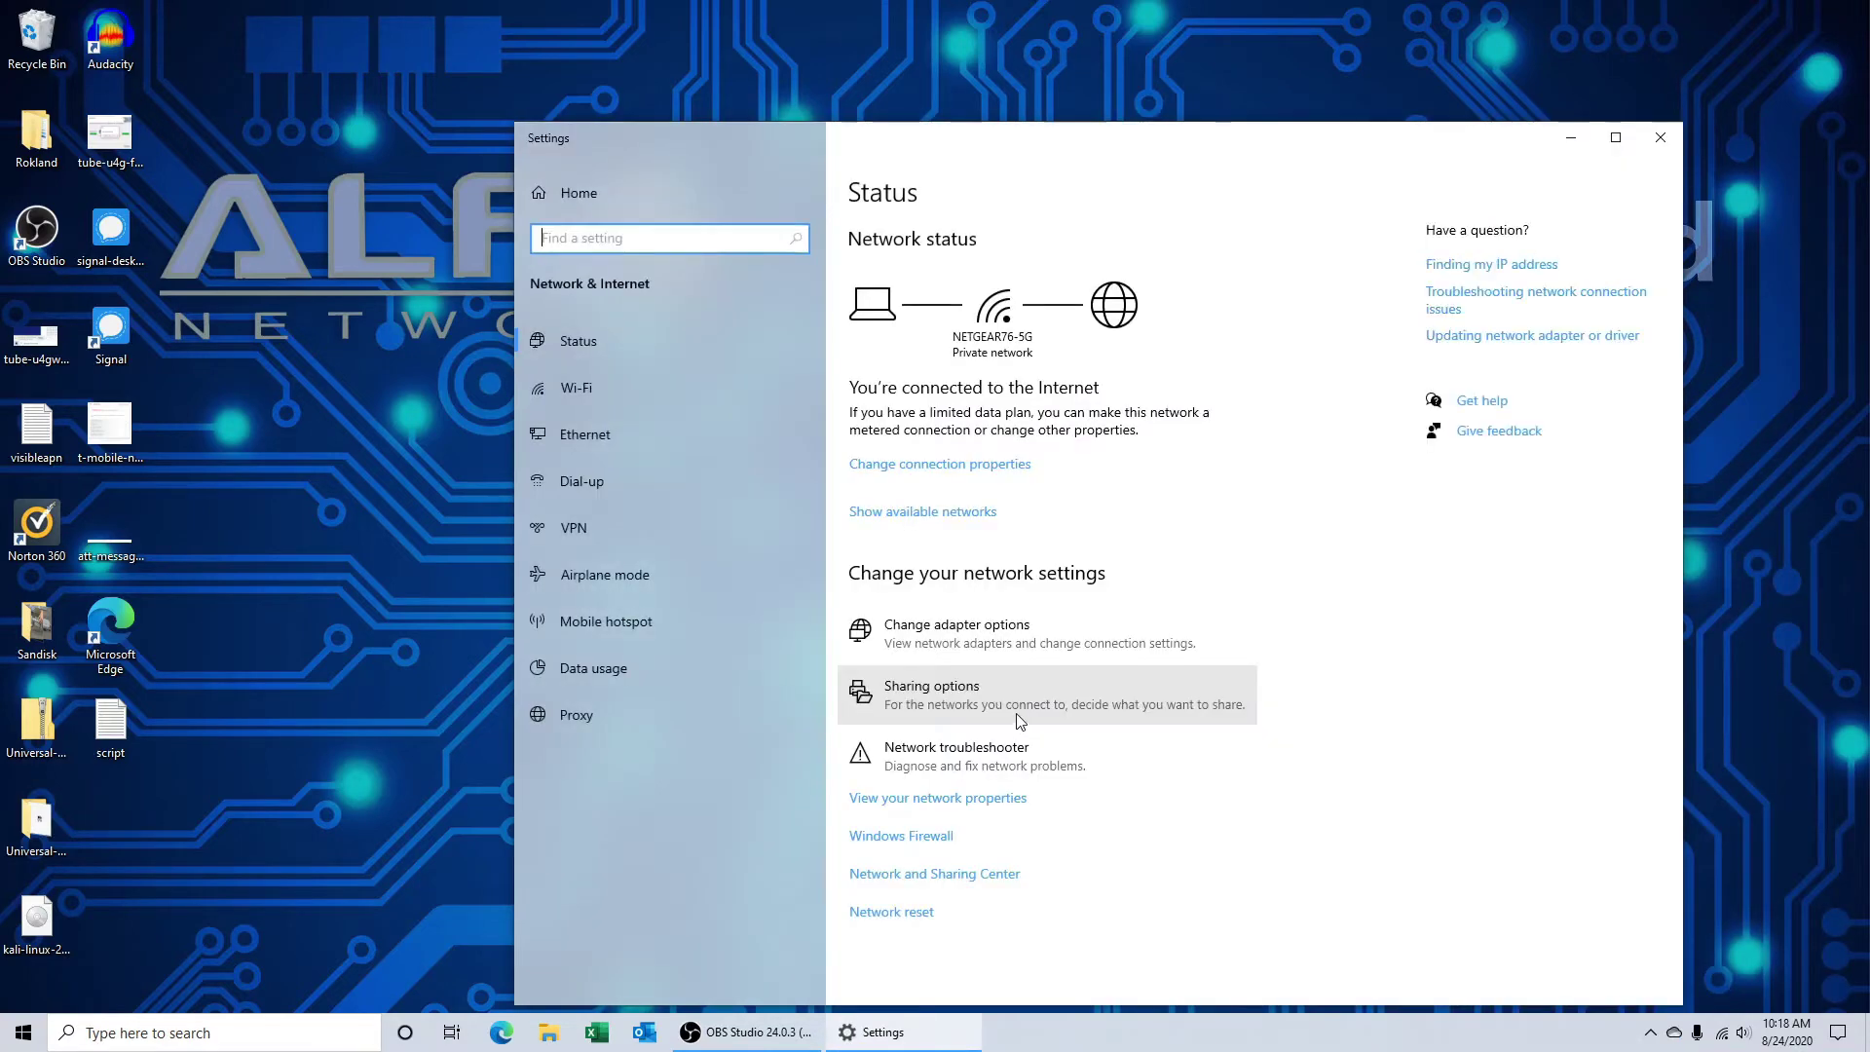
{"action": "left_click", "coordinate": [624, 621]}
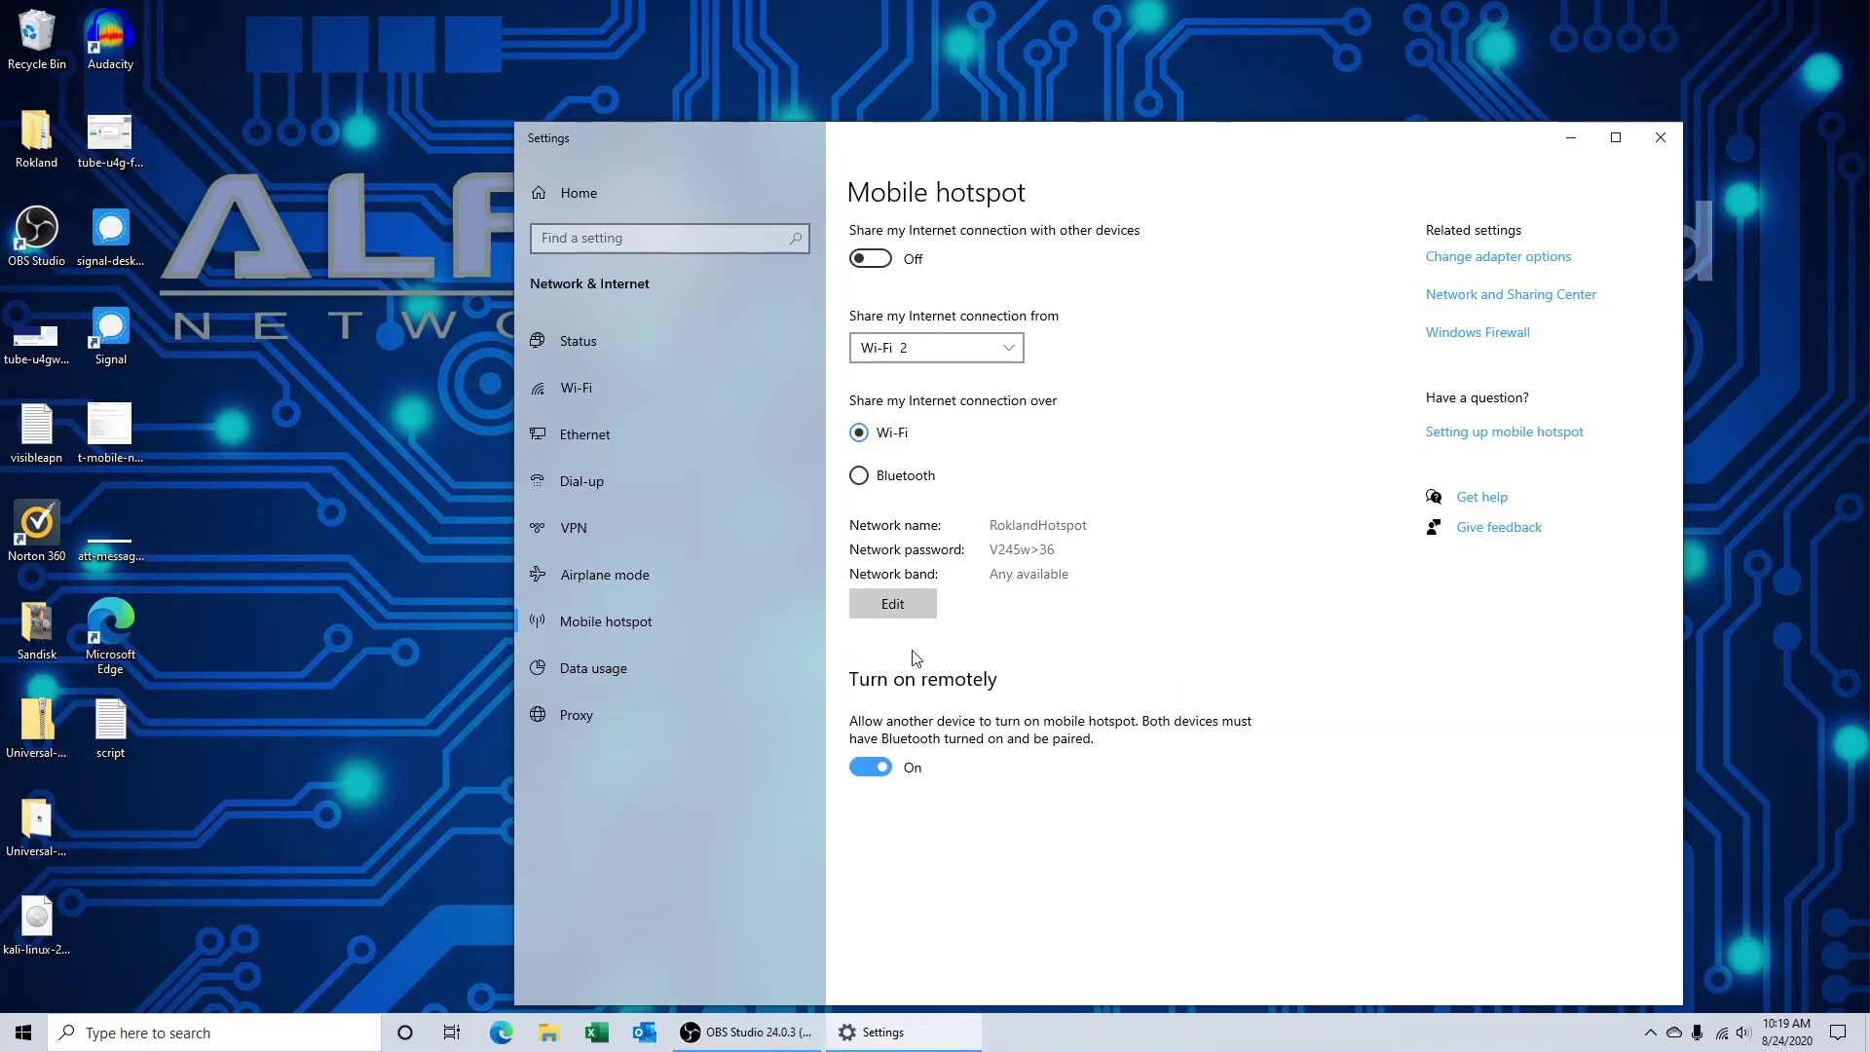
Keep the RoklandHotspot name and password, save, and switch on internet sharing
{"action": "left_click", "coordinate": [896, 605]}
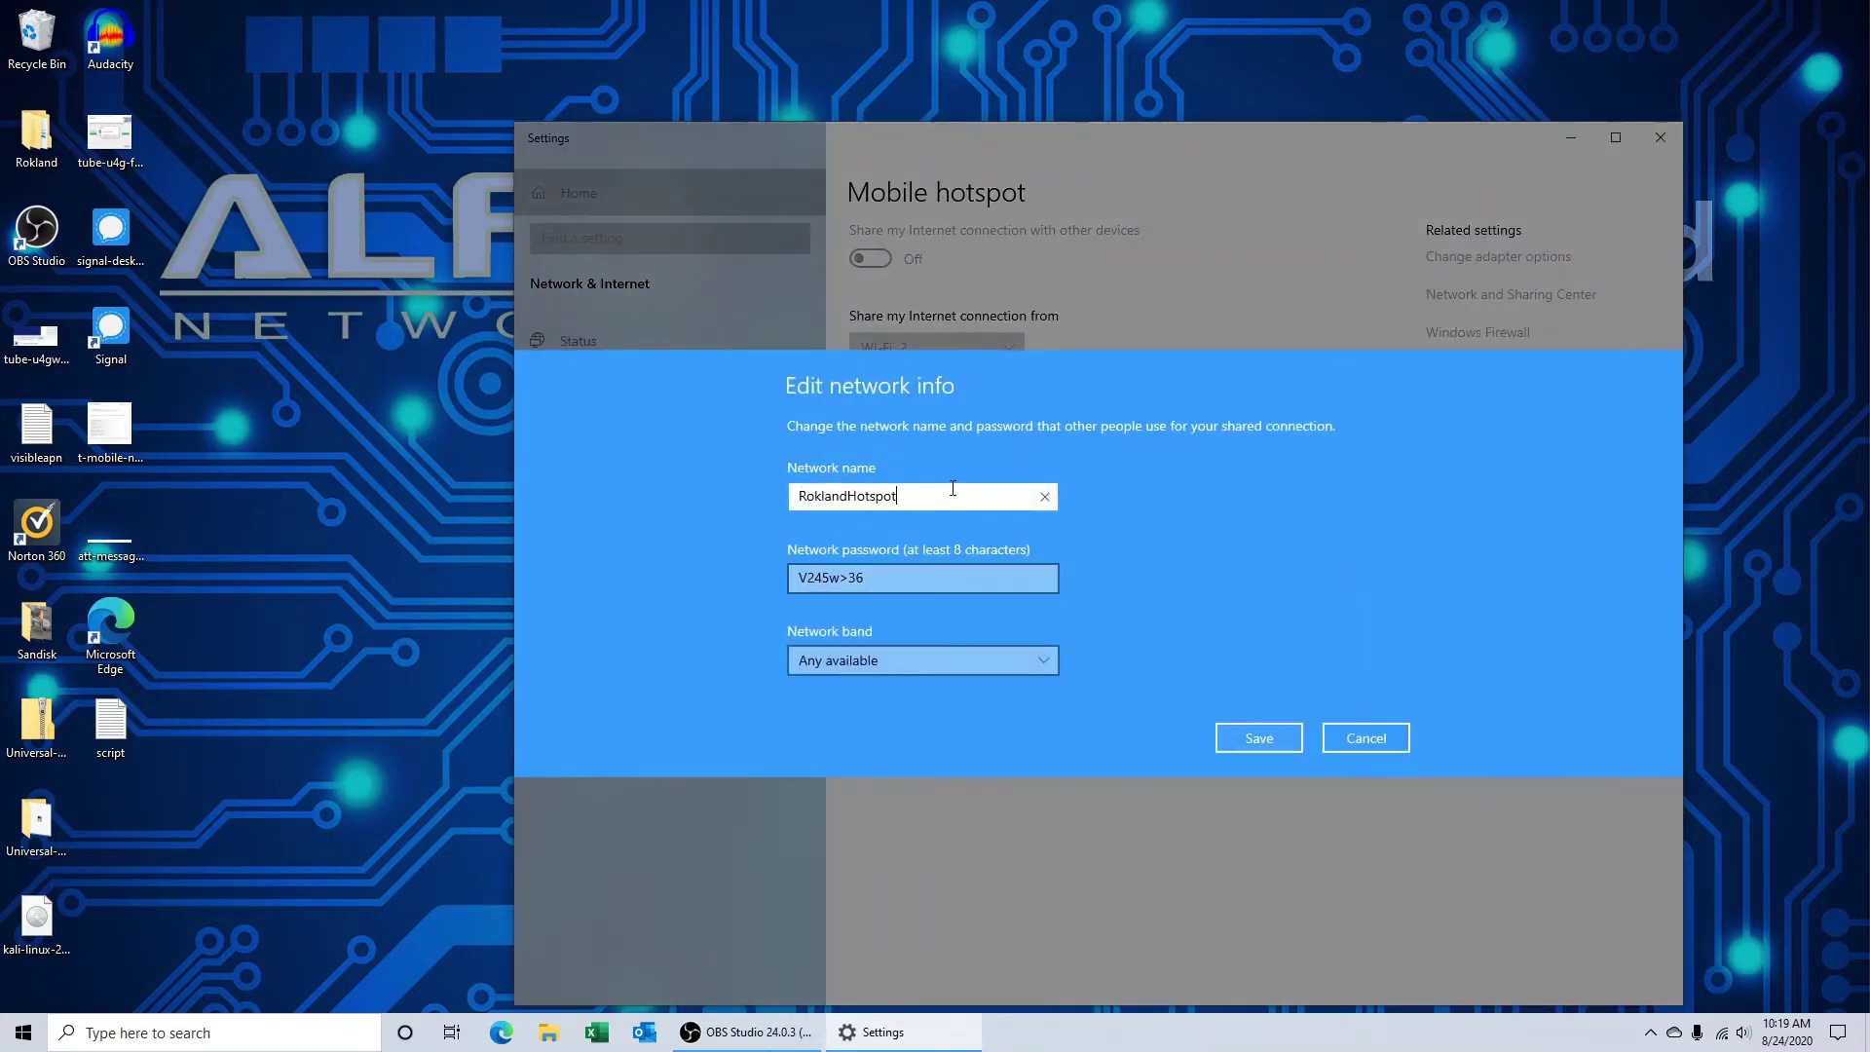
{"action": "left_click", "coordinate": [922, 578]}
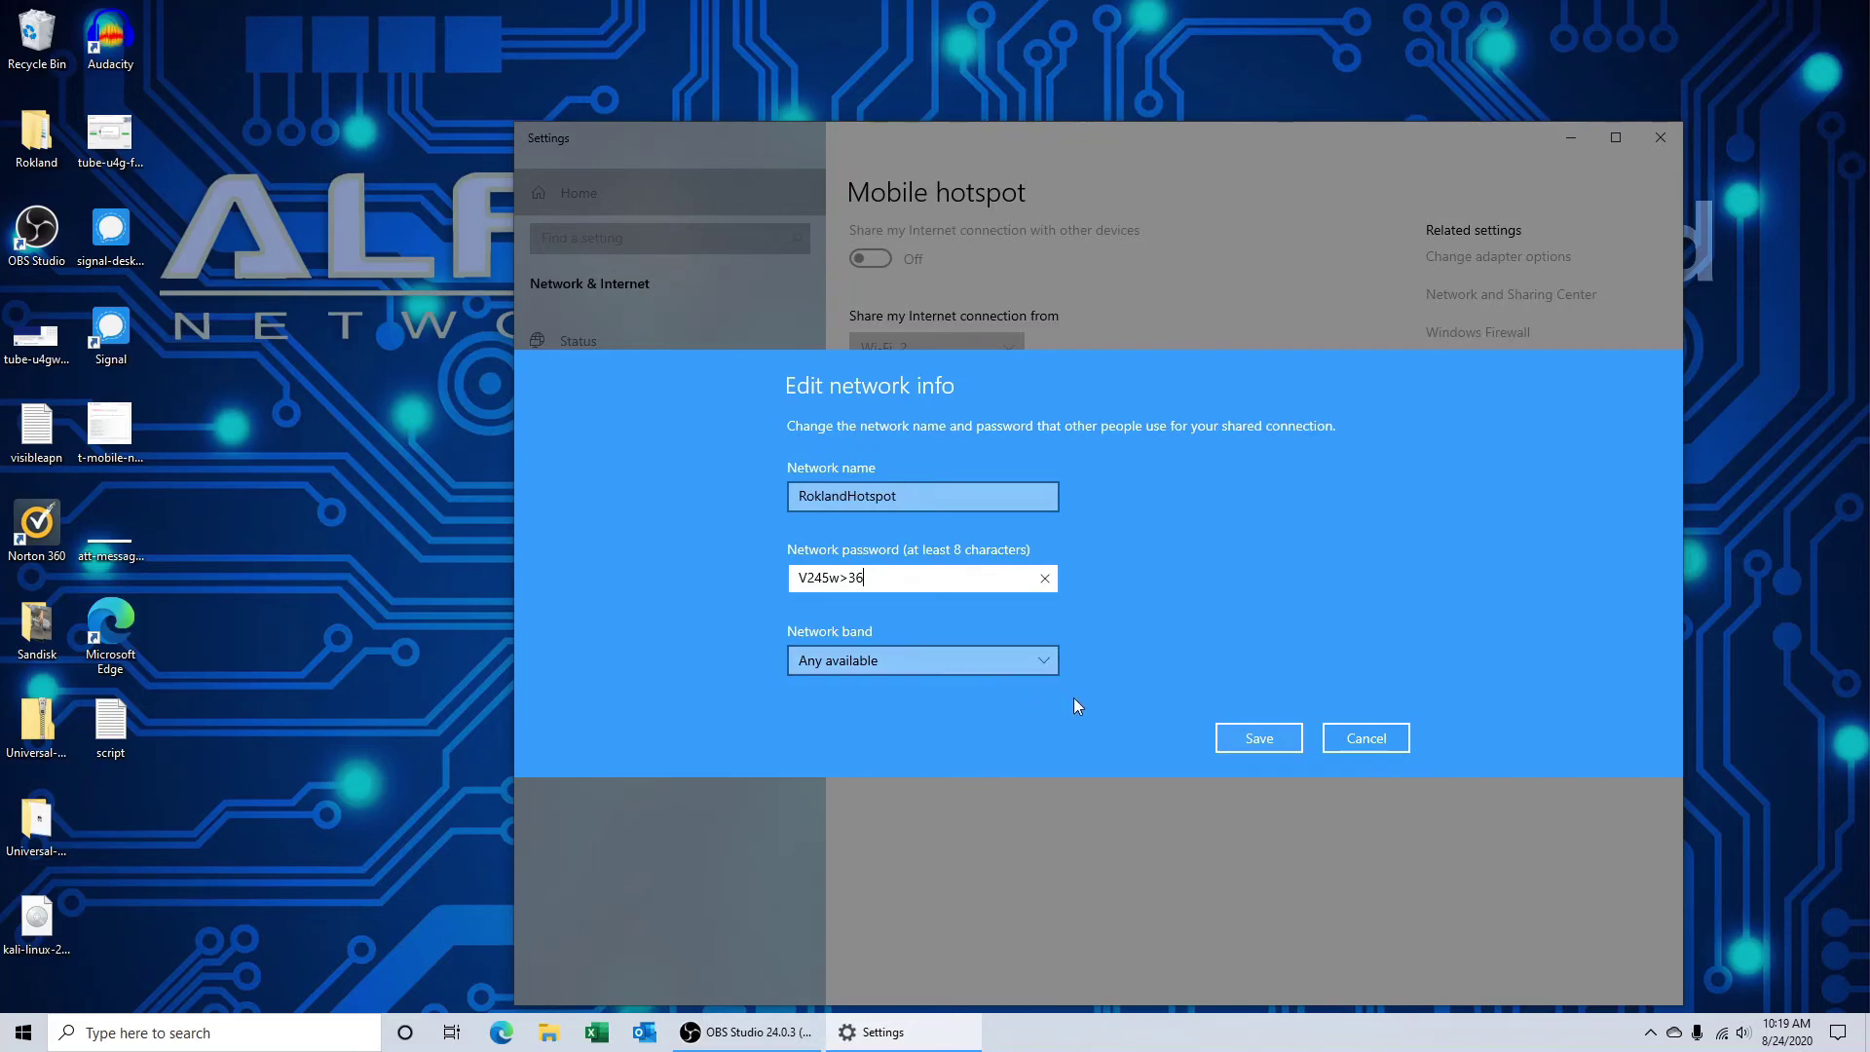
{"action": "left_click", "coordinate": [1244, 740]}
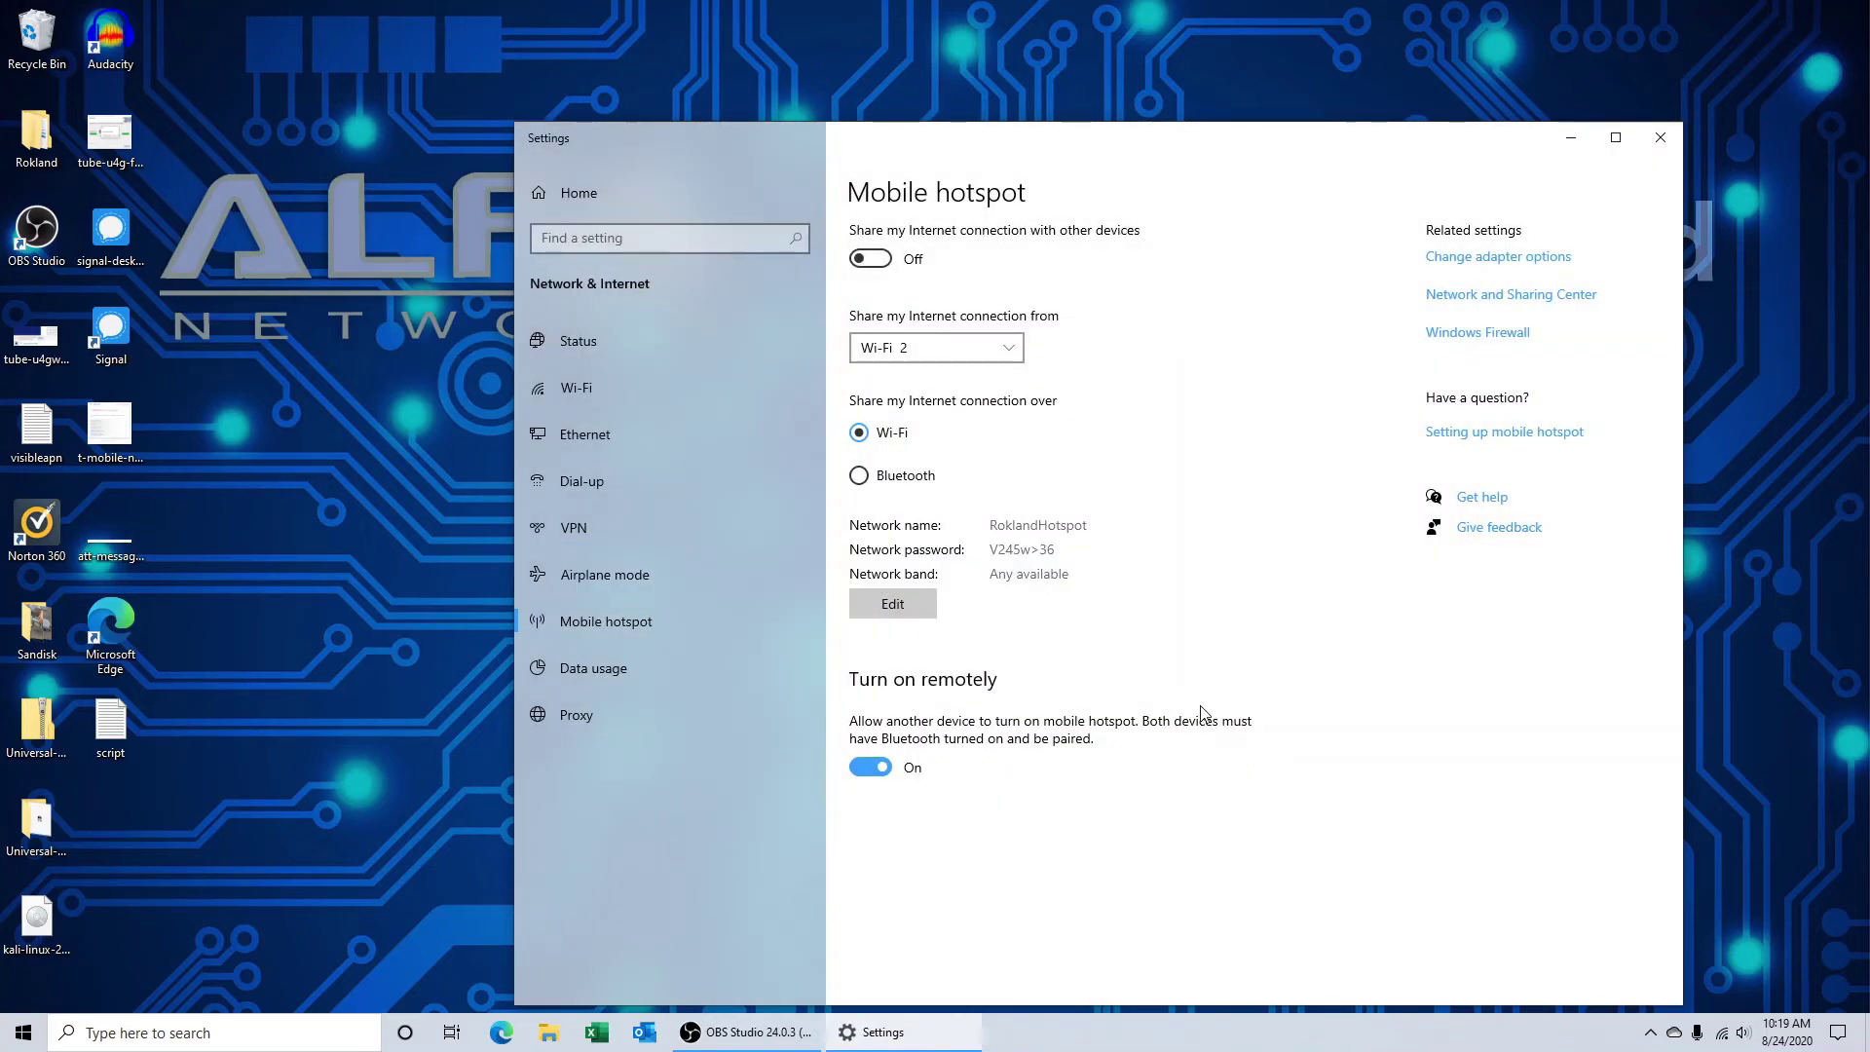
{"action": "left_click", "coordinate": [877, 261]}
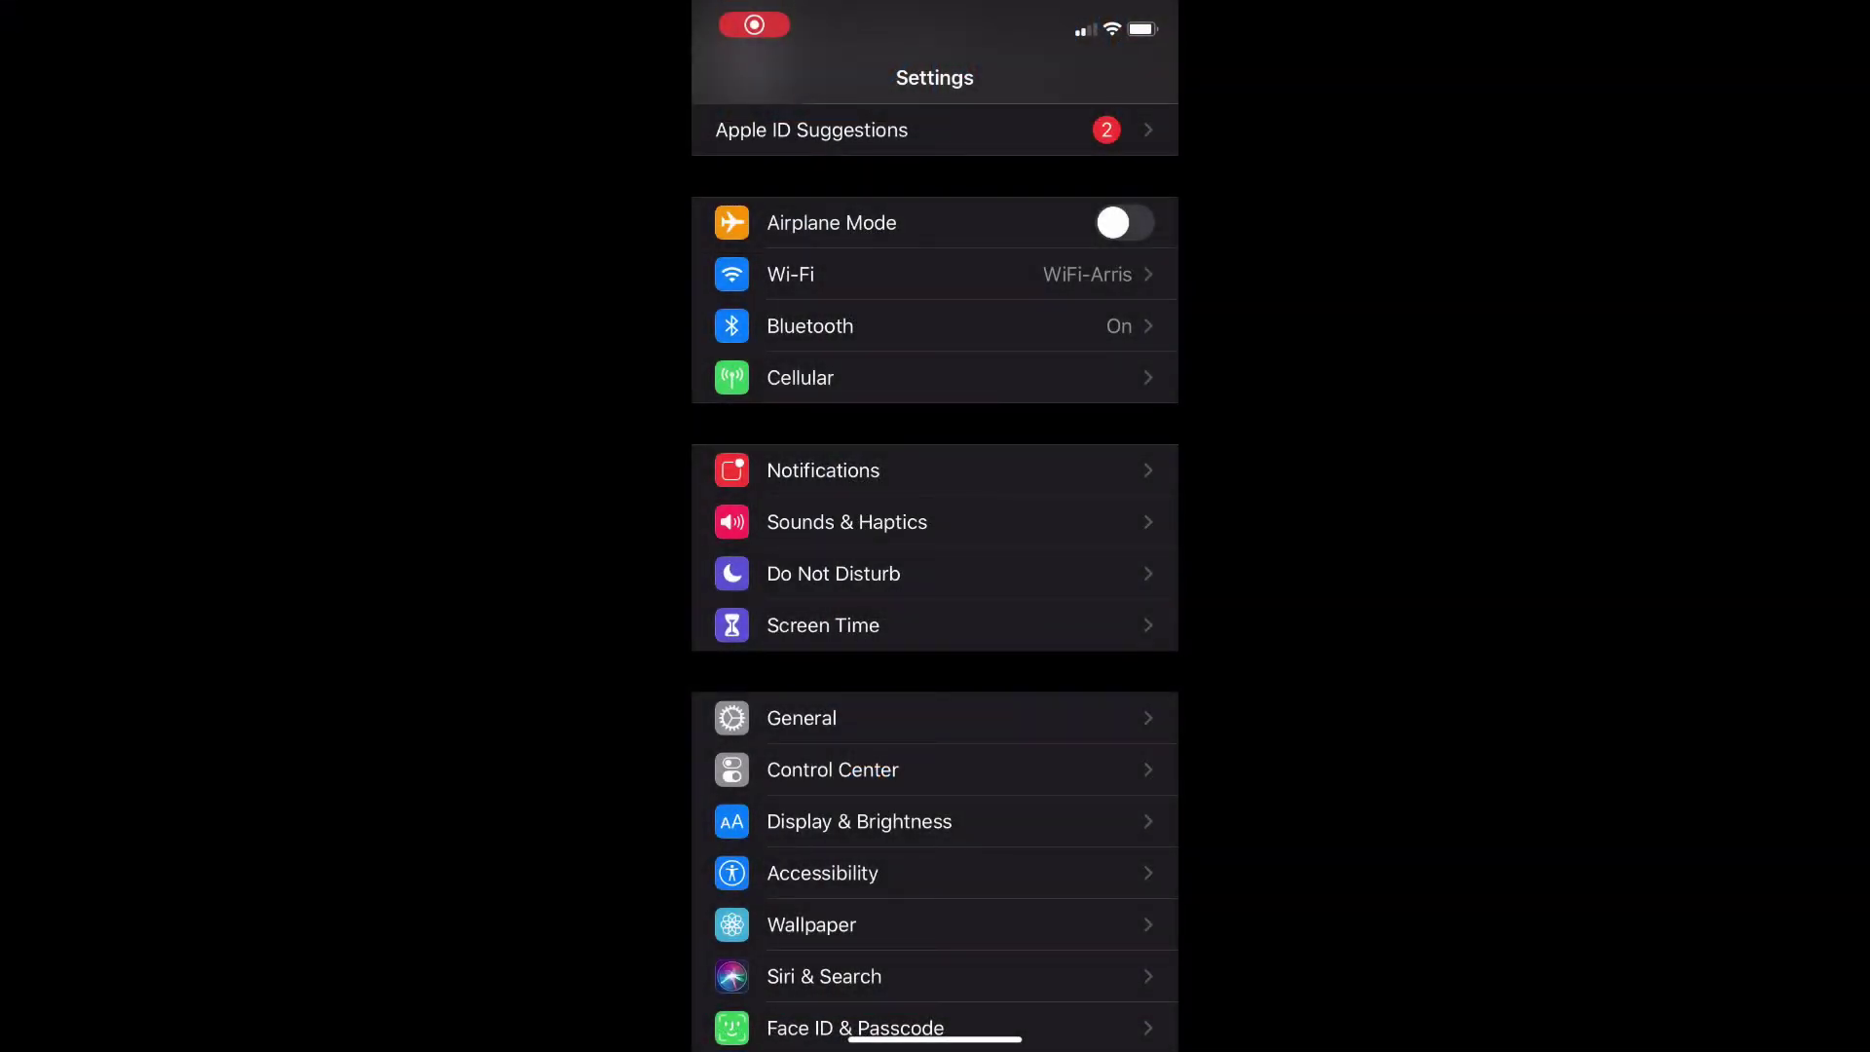
Join RoklandHotspot from the iPhone's Wi-Fi networks list
{"action": "left_click", "coordinate": [877, 273]}
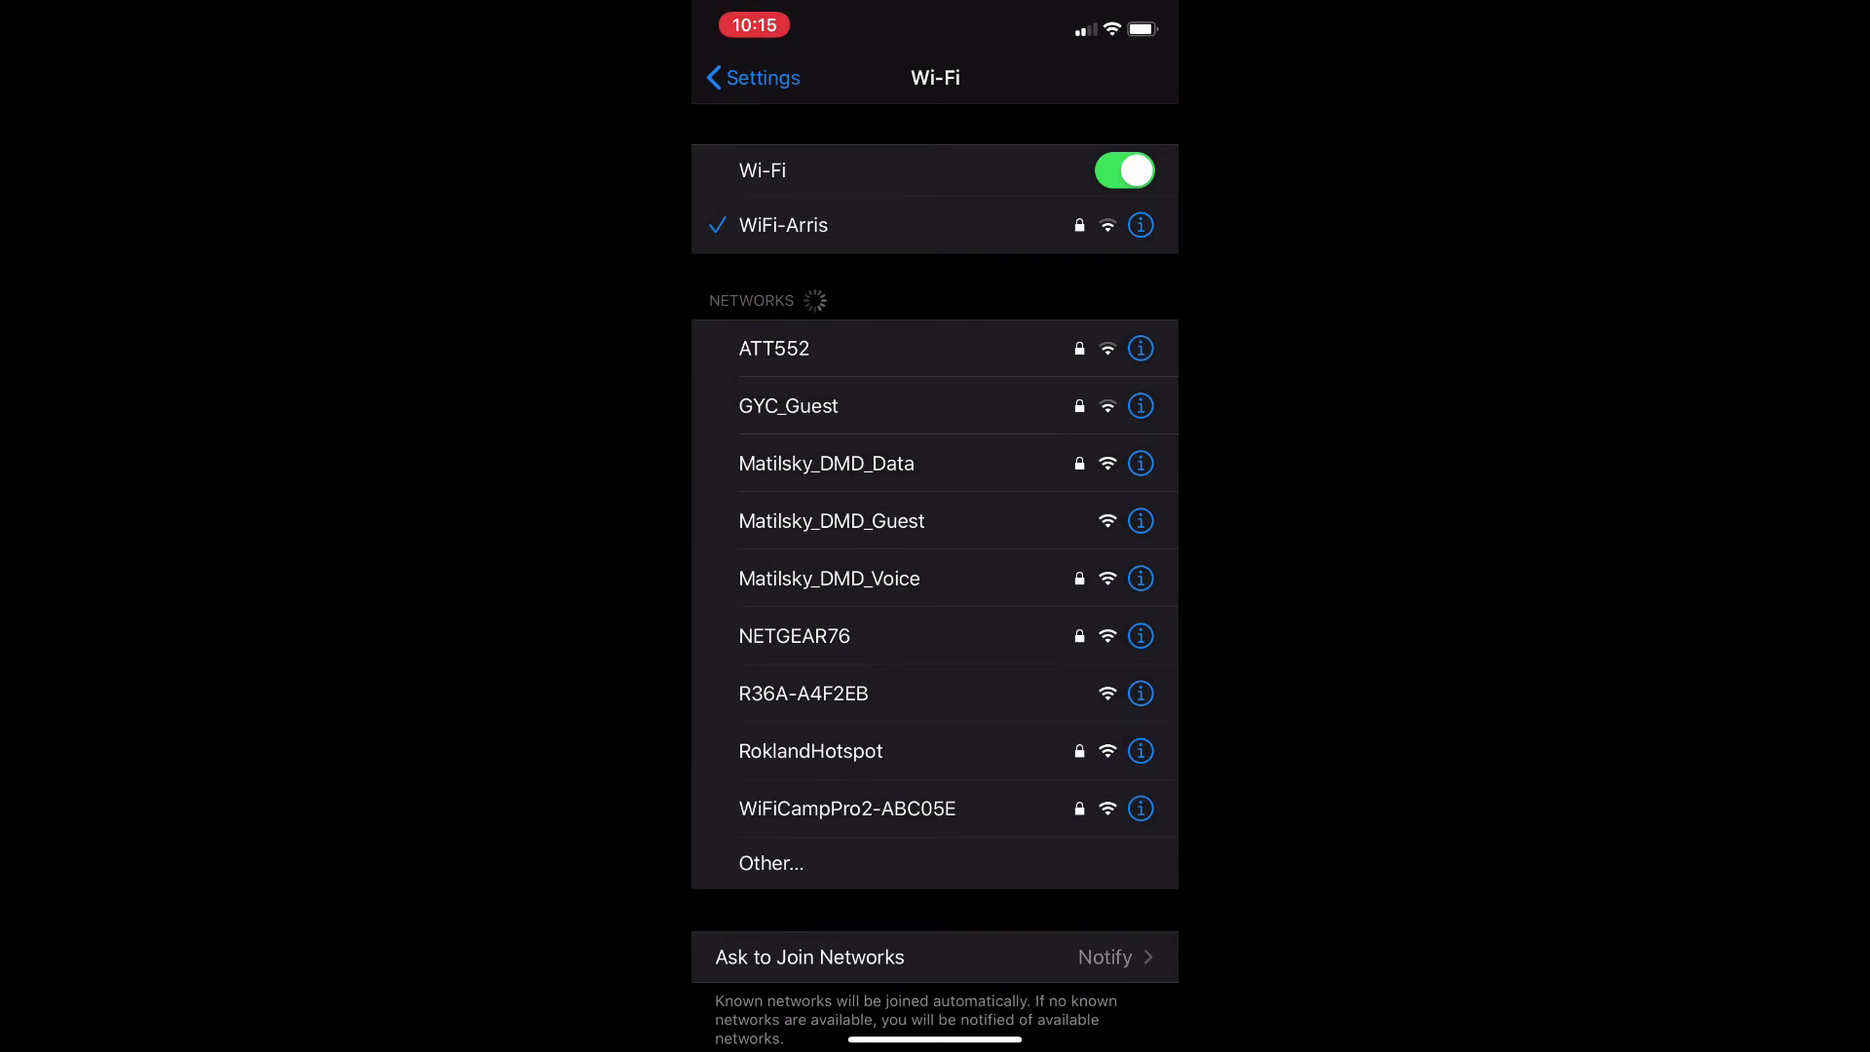
{"action": "left_click", "coordinate": [812, 808]}
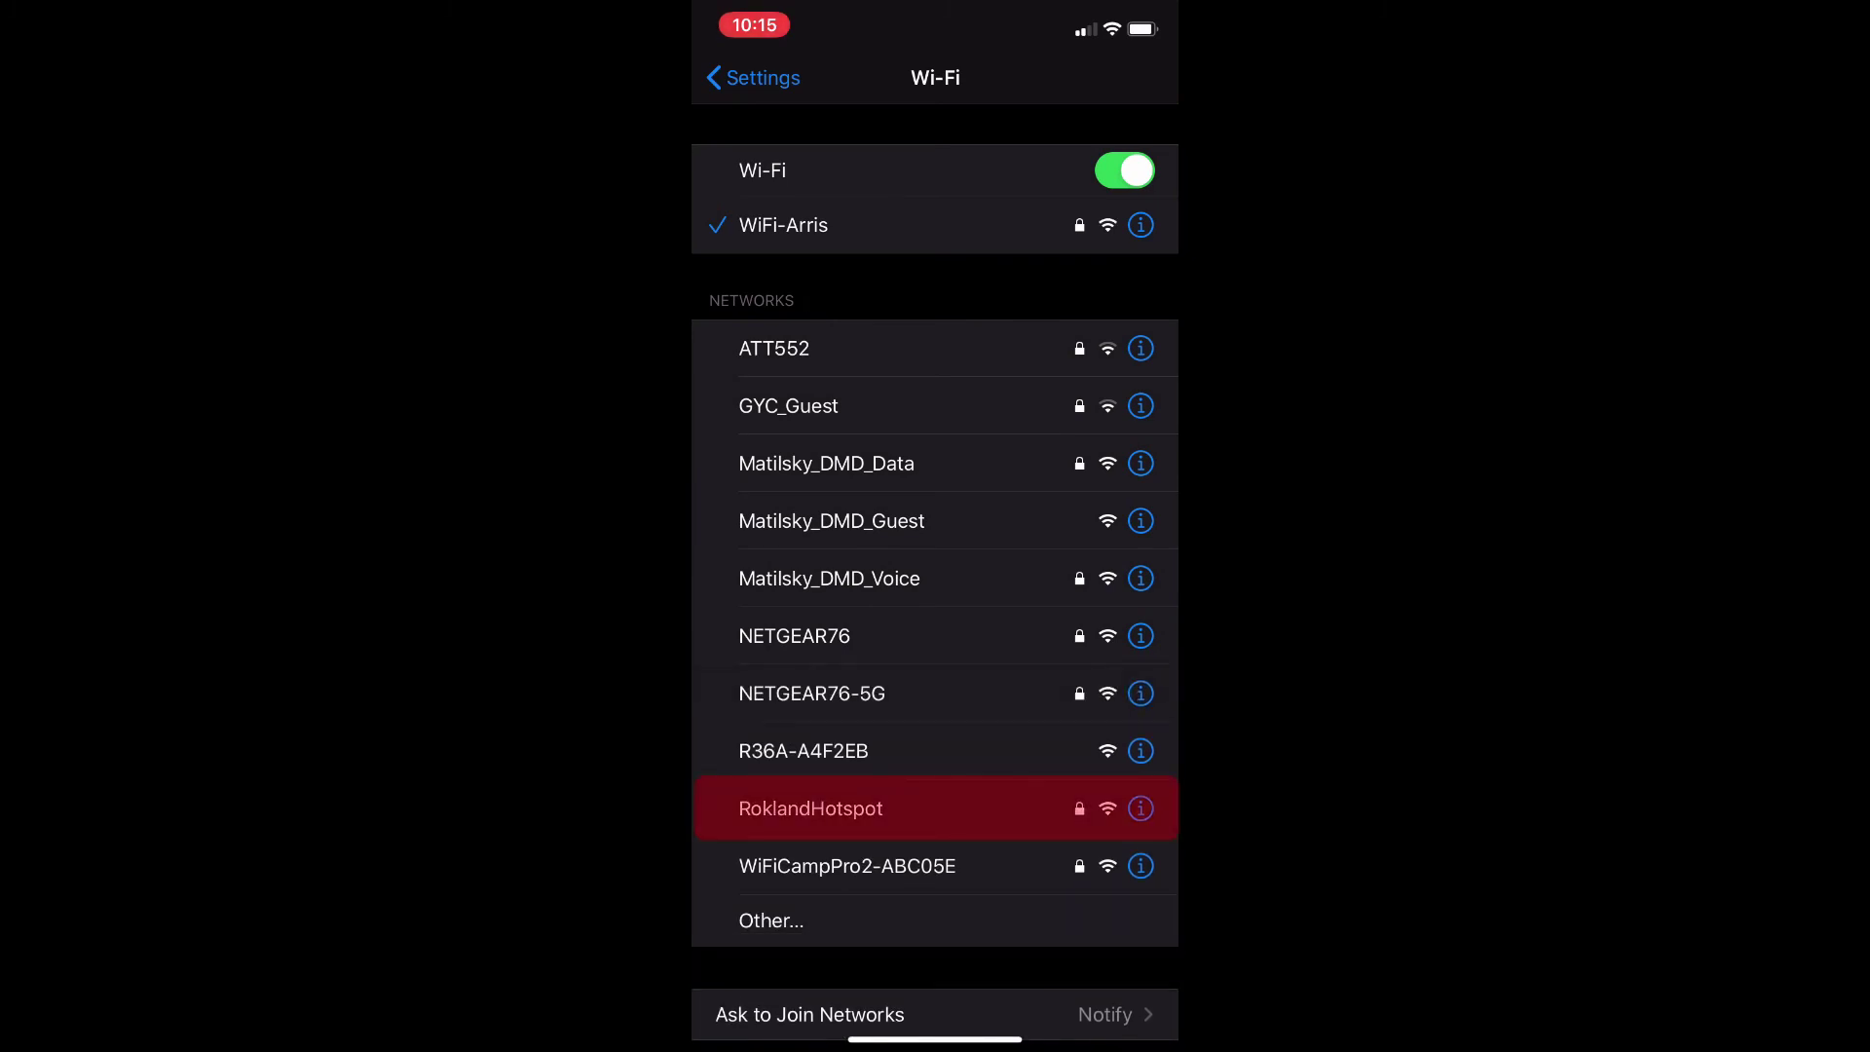